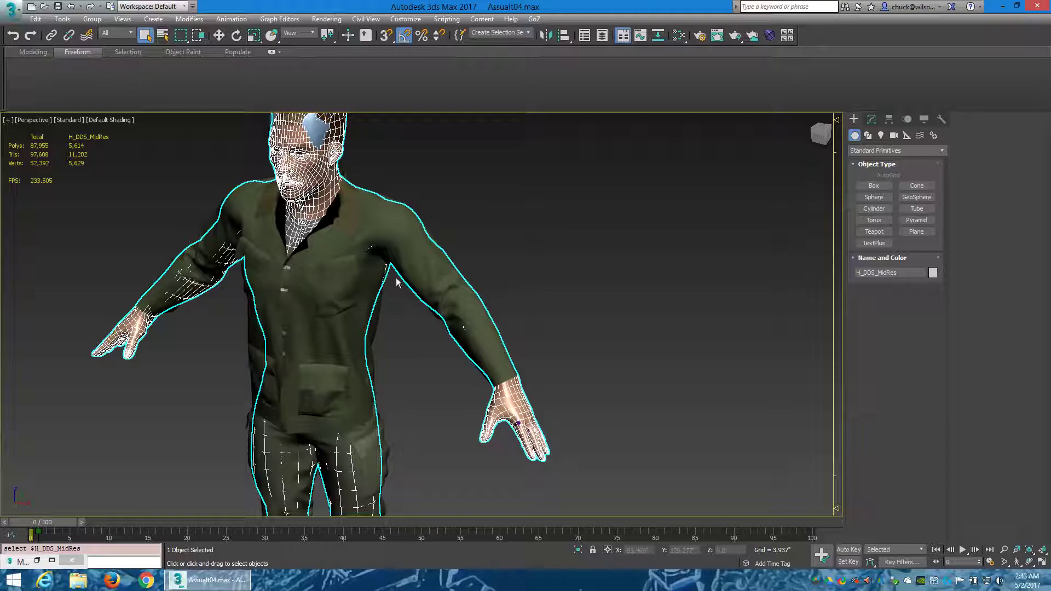
Step: Convert the jacket mesh to an Editable Poly and turn off the wireframe edges over its shading
left_click(421, 261)
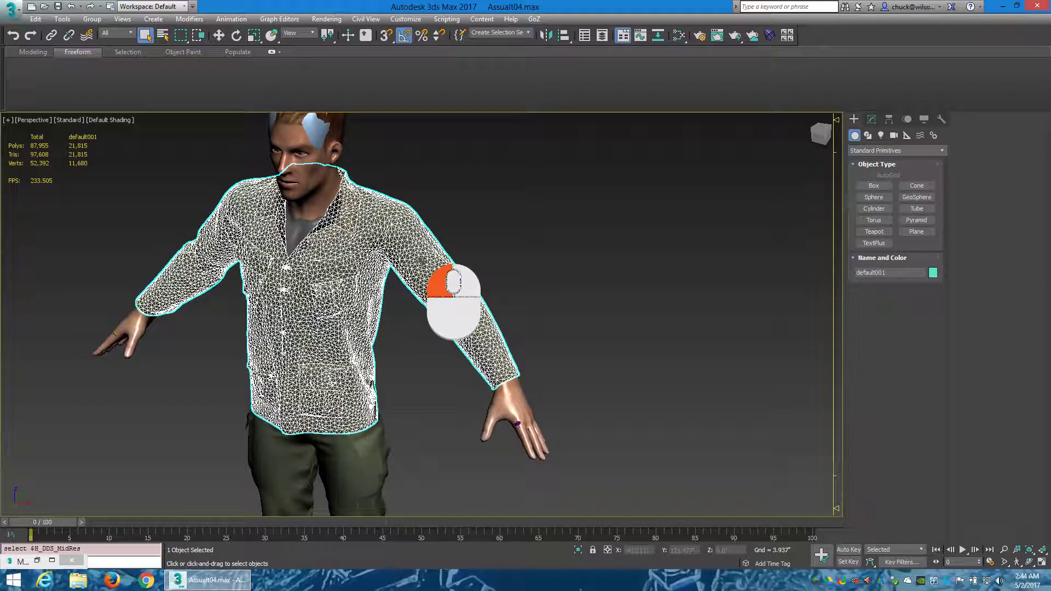
left_click(872, 119)
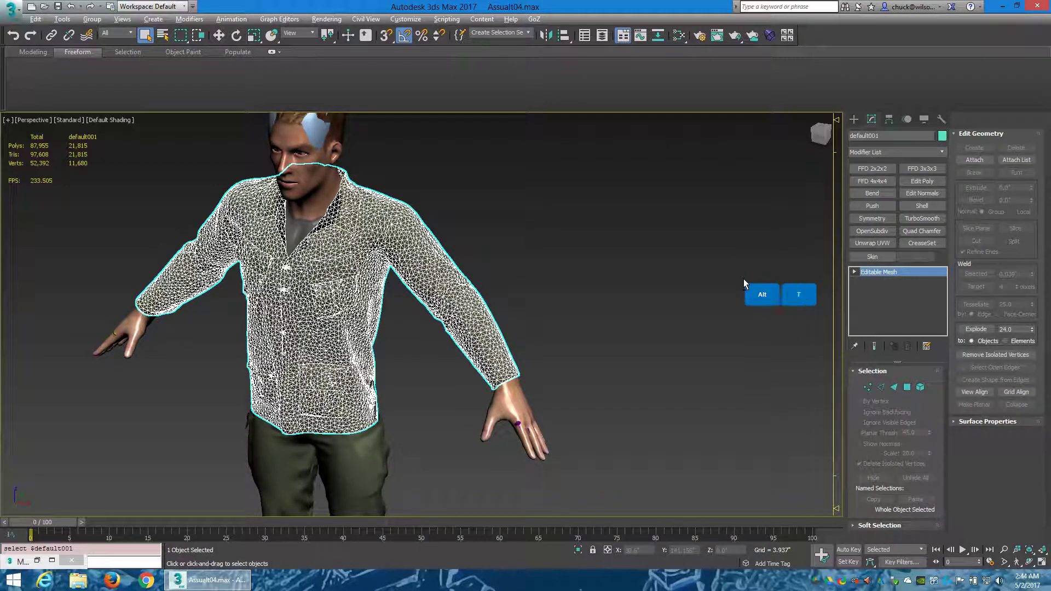
key("alt+1")
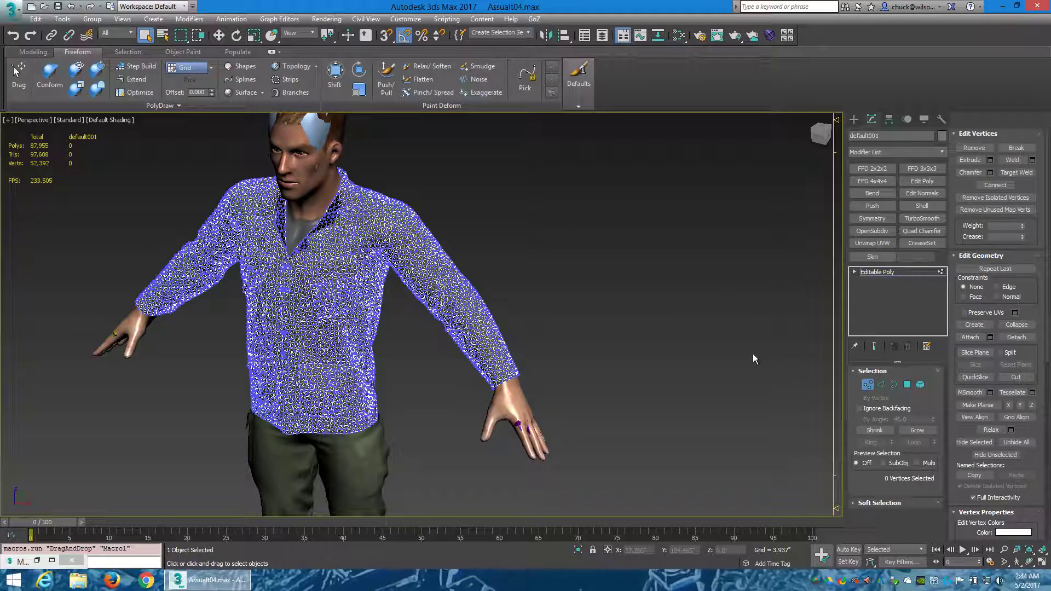
key("alt+1")
middle_click_drag(469, 239, 551, 251)
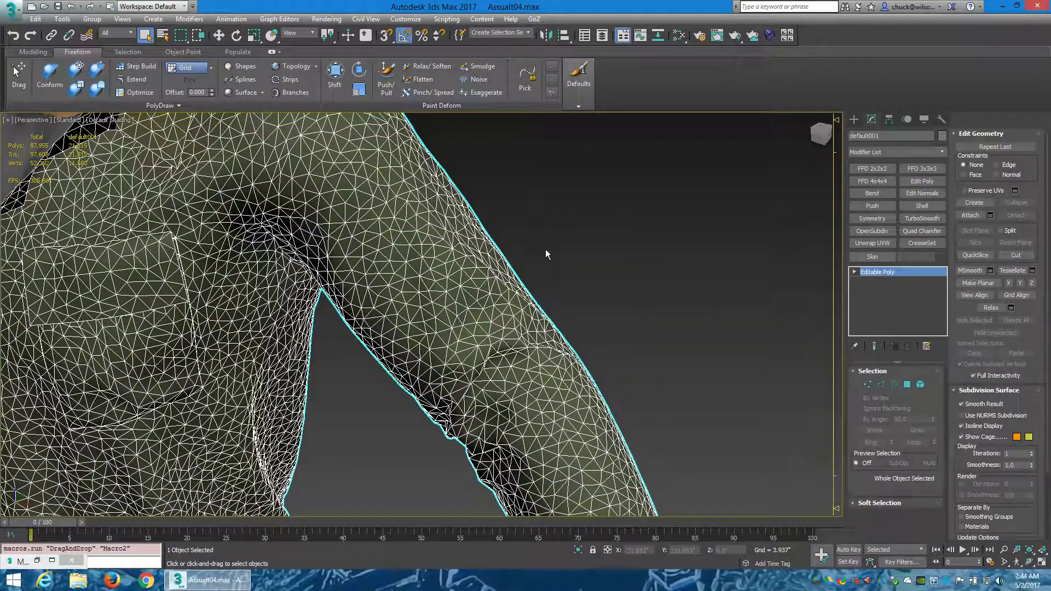
key("F4")
middle_click_drag(451, 261, 448, 277)
scroll(443, 280, "down", 5)
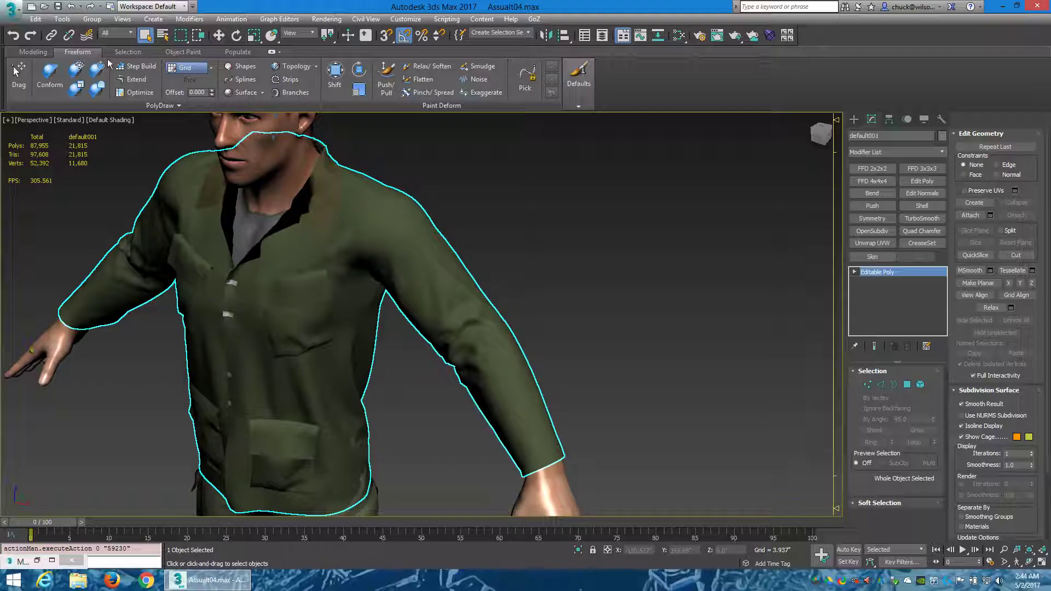
Step: Set PolyDraw to draw on a surface and pick the jacket as the target surface
left_click(211, 67)
left_click(217, 95)
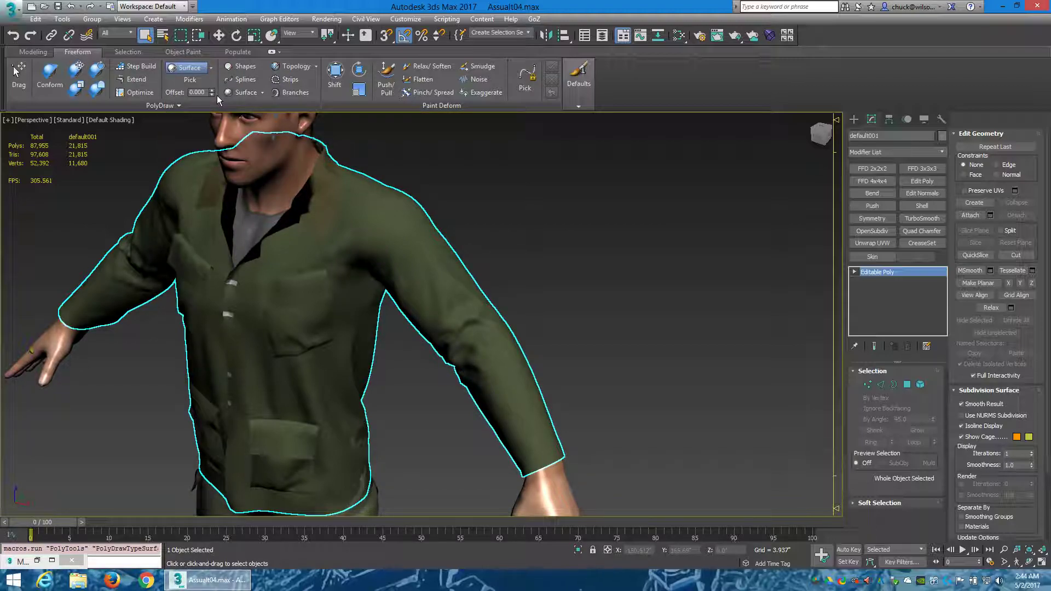
left_click(195, 82)
left_click(405, 238)
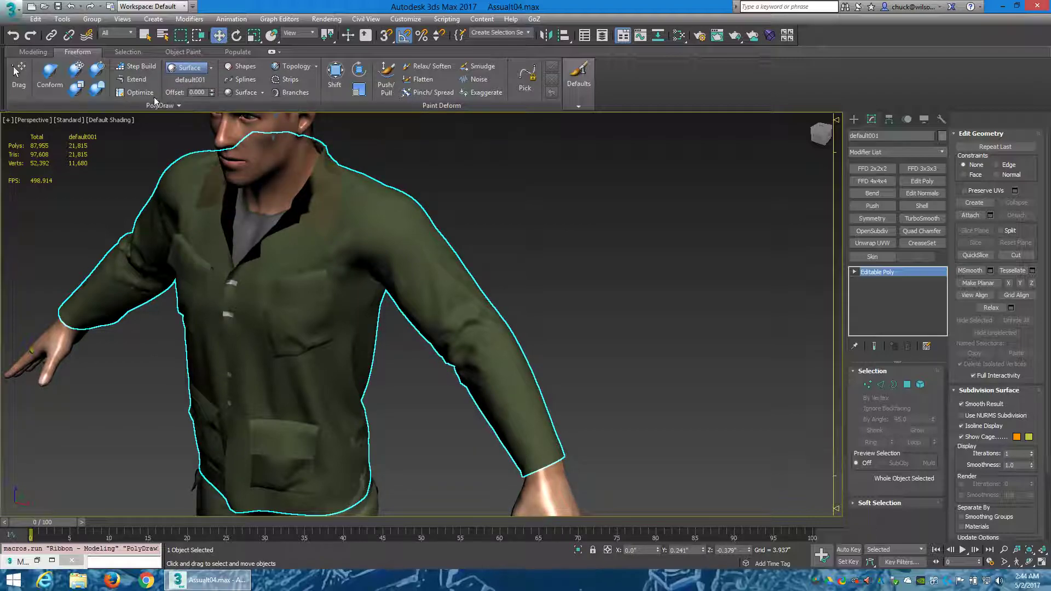
Step: Draw a freehand PolyDraw spline on the jacket sleeve from the shoulder down to the cuff
left_click(244, 80)
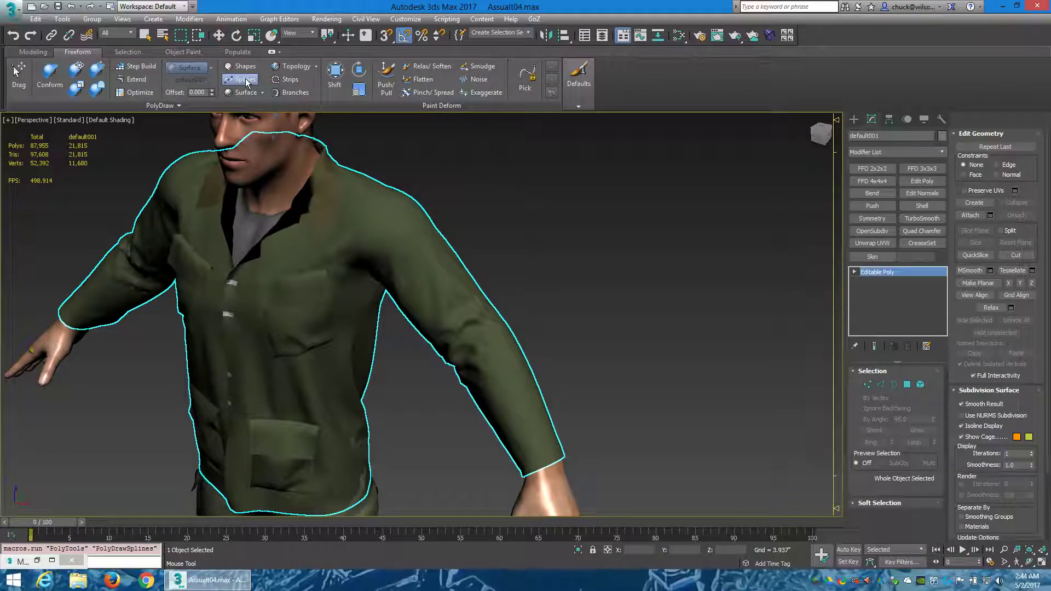
middle_click_drag(391, 223, 399, 233, "alt")
middle_click_drag(407, 311, 414, 302, "ctrl+alt")
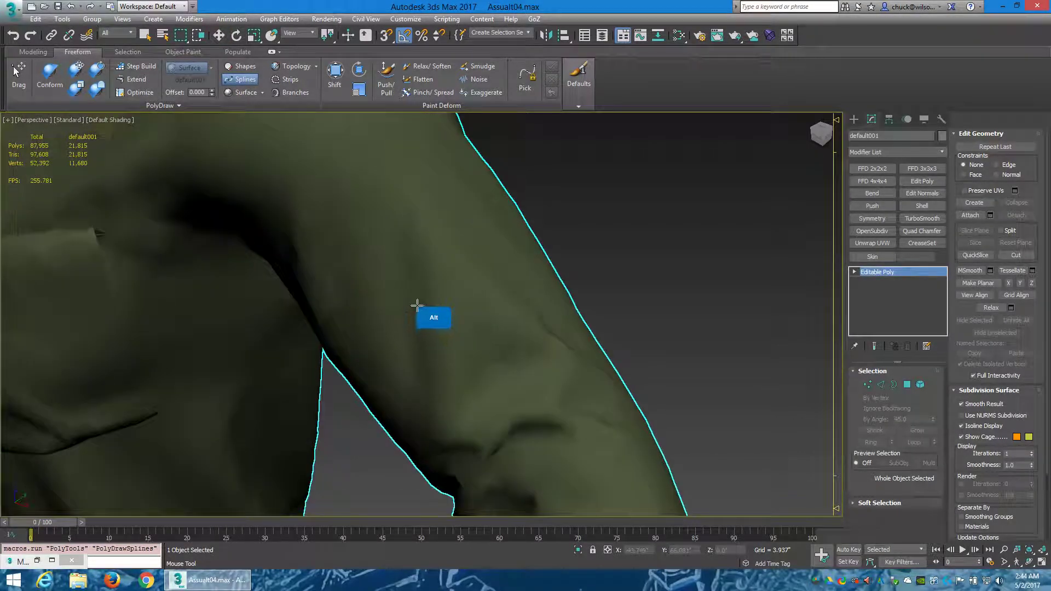
scroll(415, 300, "down", 5)
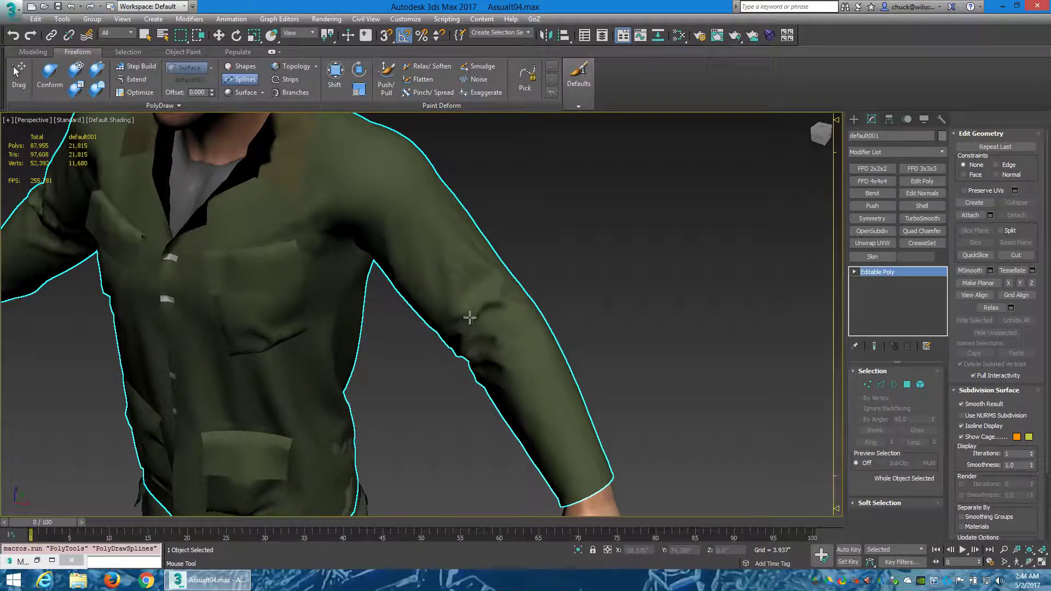
middle_click_drag(474, 318, 400, 300)
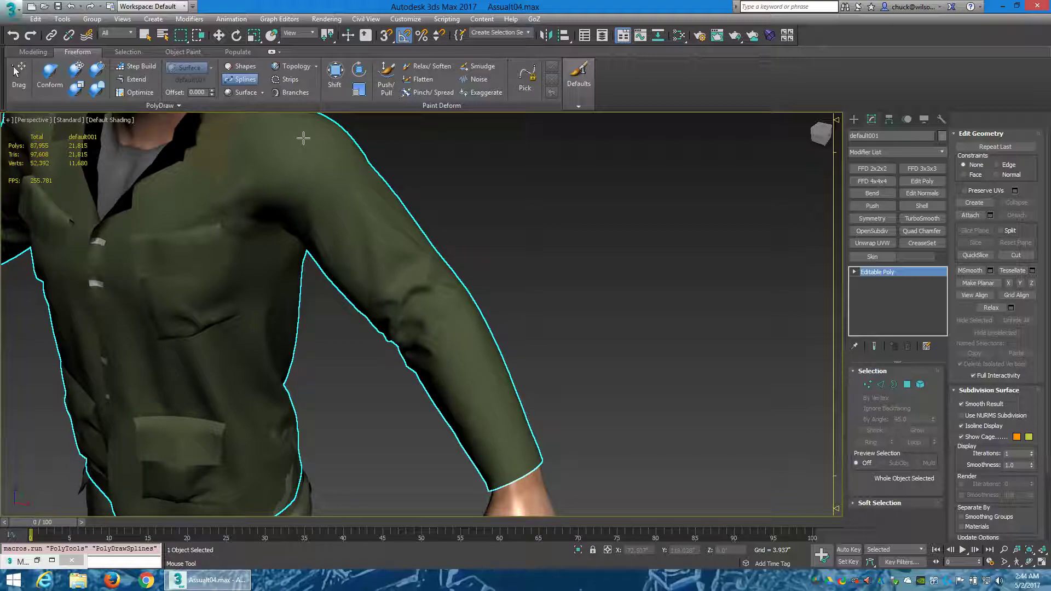
mouse_move(317, 156)
left_mouse_down()
mouse_move(426, 304)
mouse_move(514, 463)
left_mouse_up()
mouse_move(471, 384)
middle_mouse_down("alt")
mouse_move(455, 376)
mouse_move(476, 348)
mouse_move(399, 346)
mouse_move(389, 301)
mouse_move(380, 376)
mouse_move(396, 342)
mouse_move(375, 347)
middle_mouse_up("alt")
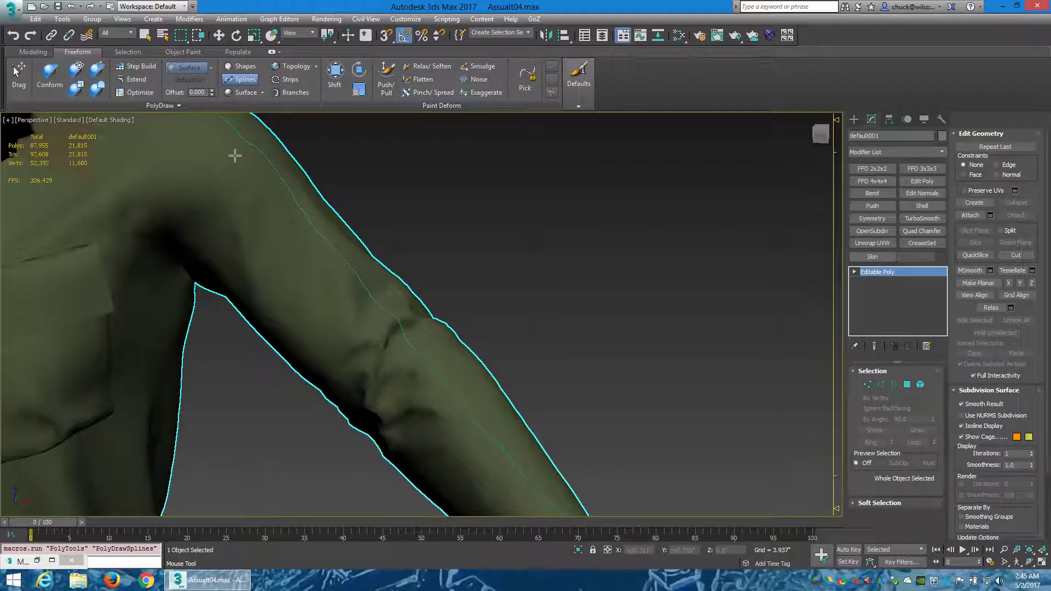
left_click(242, 81)
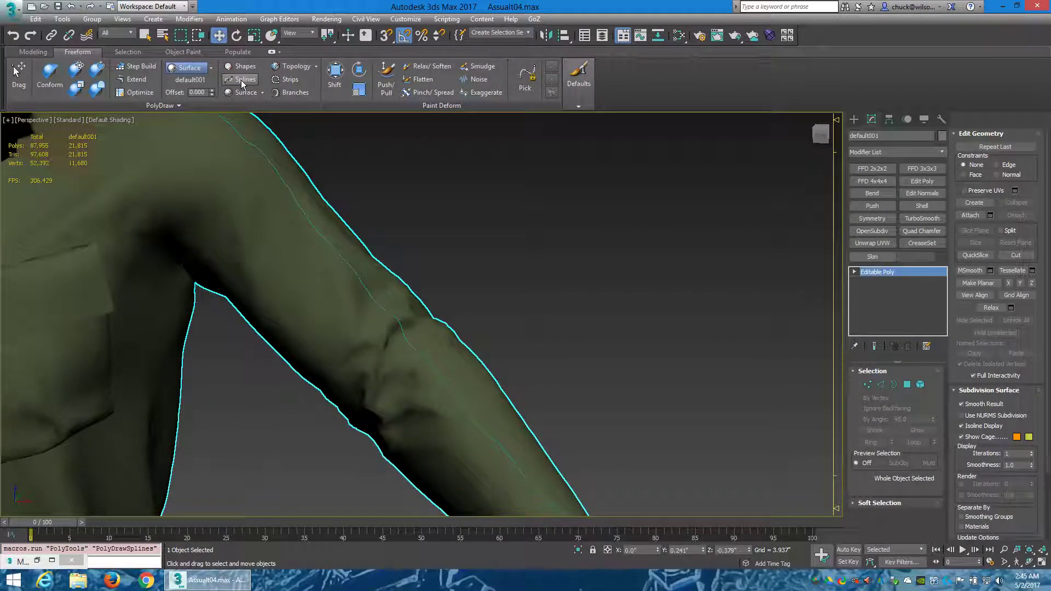
Step: Enable viewport rendering for the sleeve spline so it displays as a tube, and inspect it deselected
left_click(405, 340)
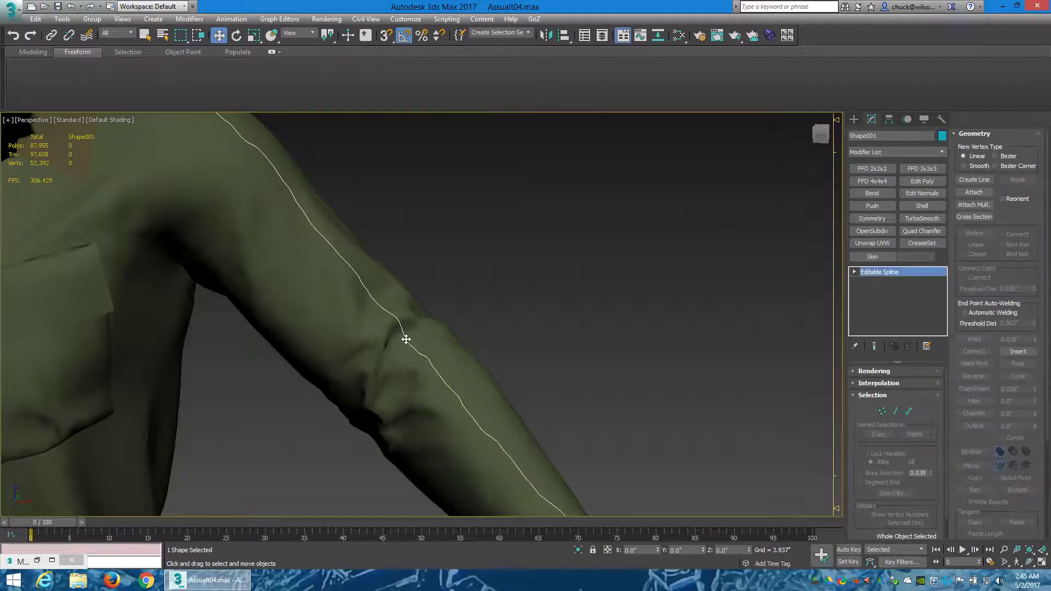
left_click(862, 373)
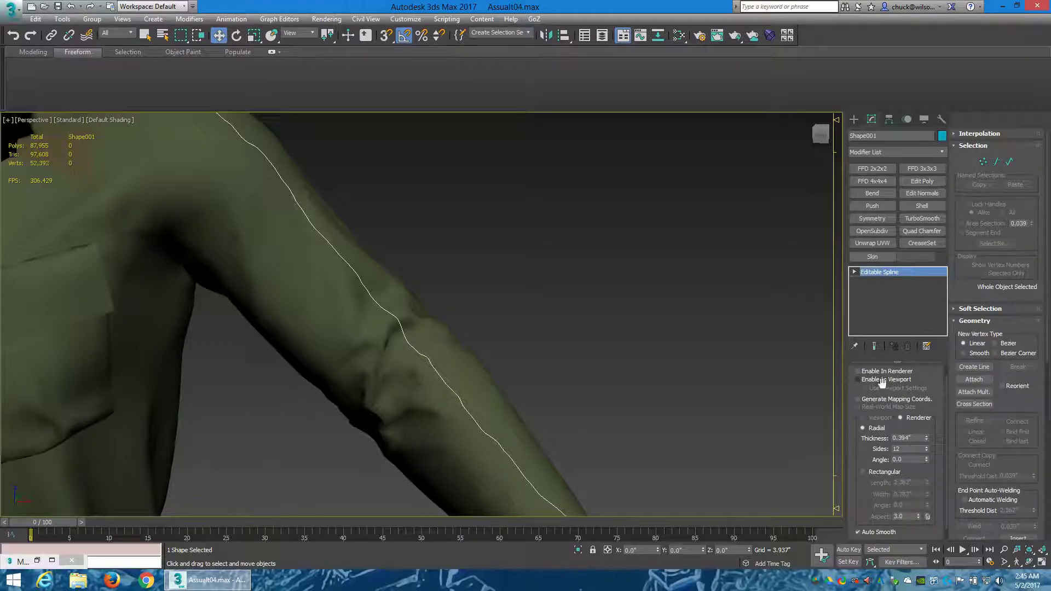
left_click(858, 380)
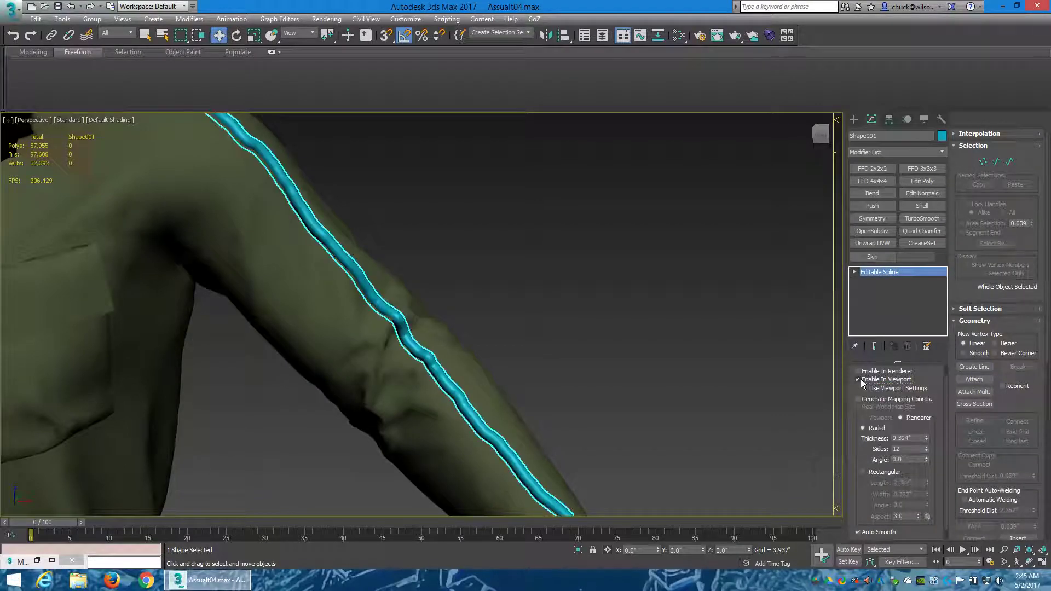
left_click(530, 305)
middle_click_drag(530, 307, 322, 307, "alt")
scroll(307, 285, "down", 3)
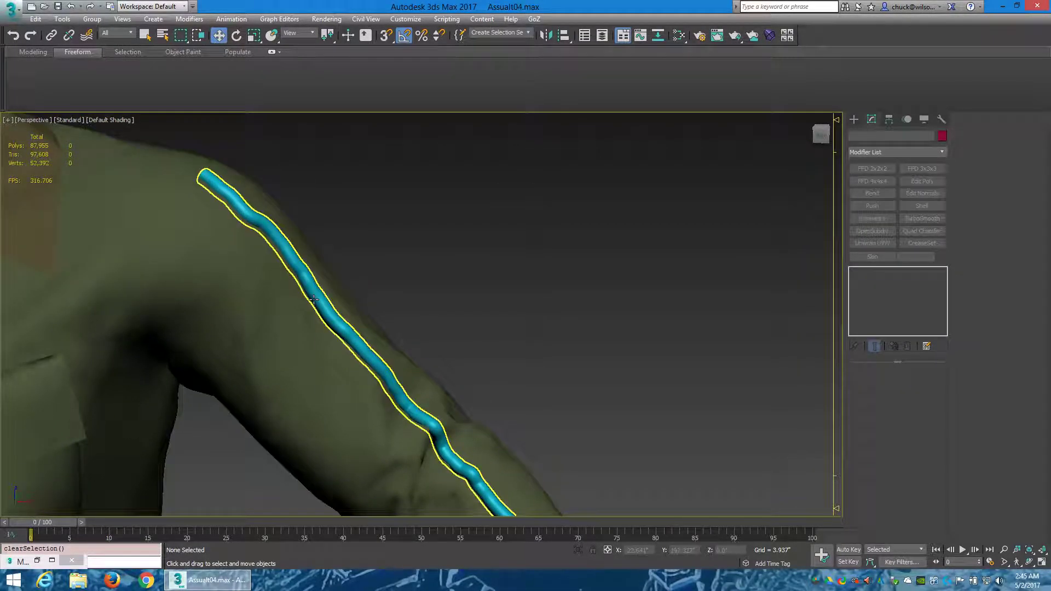
Step: Delete the tube-shaped spline from the sleeve and reselect the jacket
left_click(327, 307)
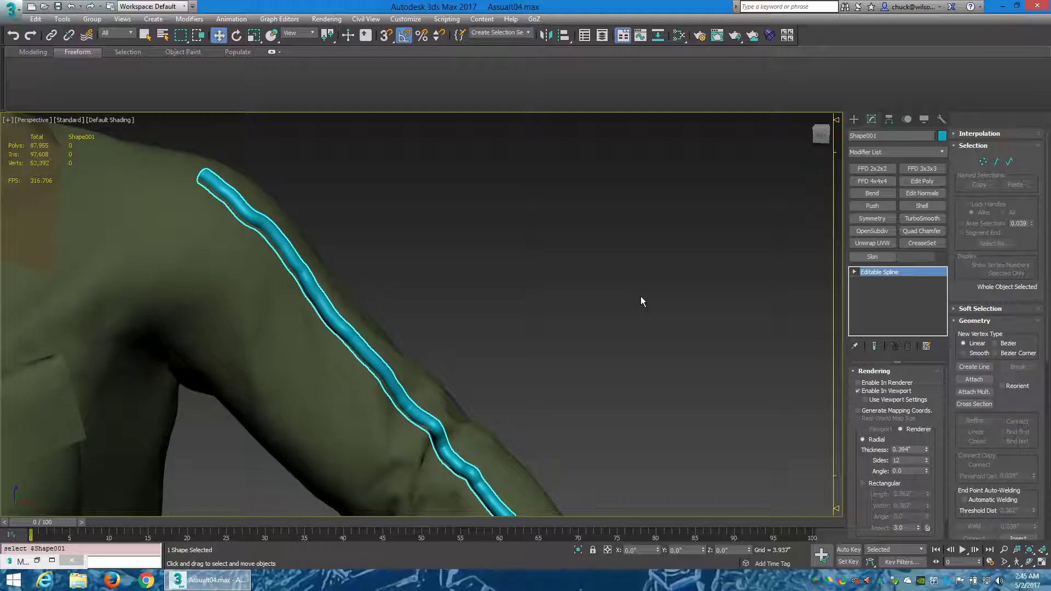
key("Delete")
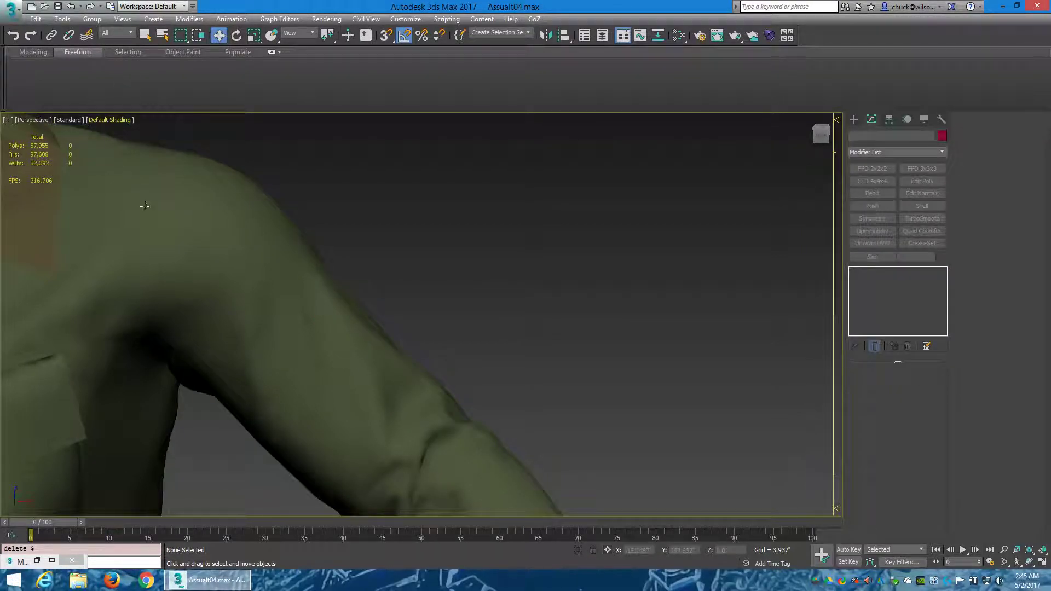
left_click(216, 282)
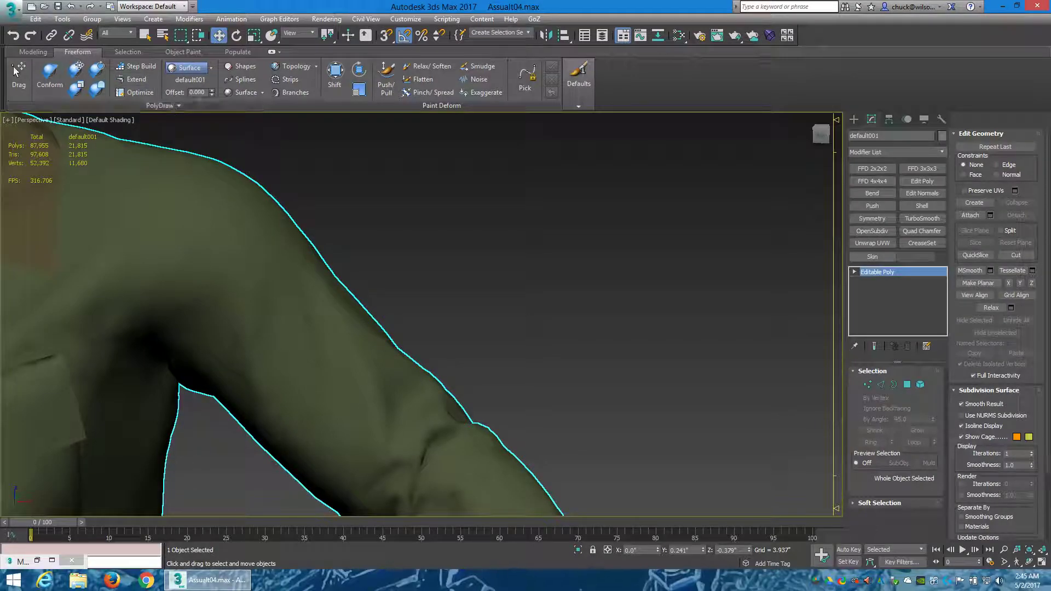
Step: Try to draw several side-by-side PolyDraw splines along the sleeve from the shoulder to the elbow
left_click(239, 81)
left_click_drag(217, 214, 432, 458)
left_click_drag(210, 198, 420, 469)
mouse_move(202, 234)
left_mouse_down()
mouse_move(400, 445)
mouse_move(404, 436)
left_mouse_up()
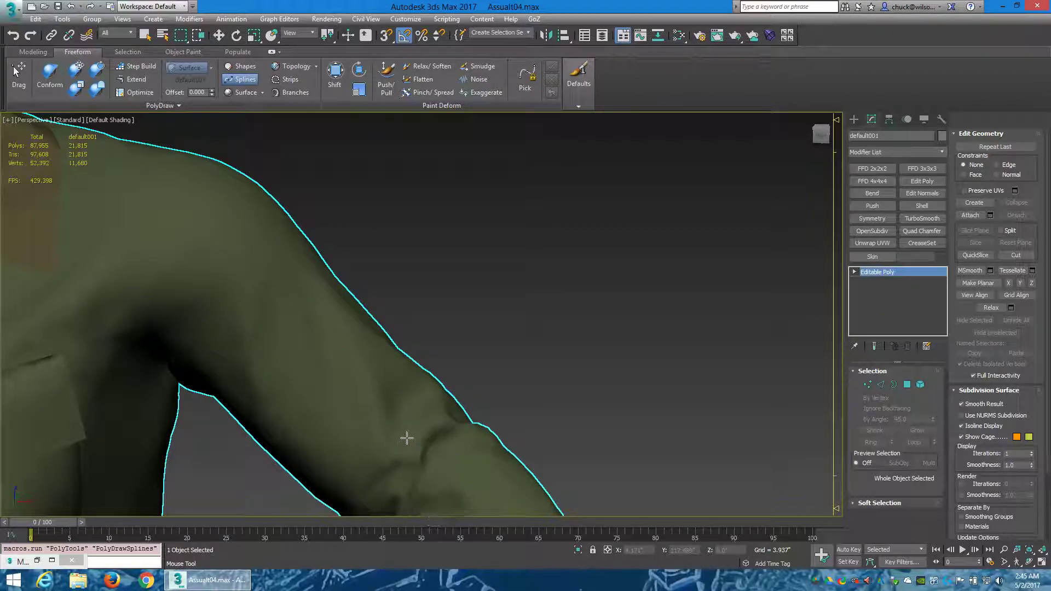
mouse_move(411, 439)
middle_mouse_down()
mouse_move(392, 453)
mouse_move(353, 361)
middle_mouse_up()
scroll(353, 361, "down", 3)
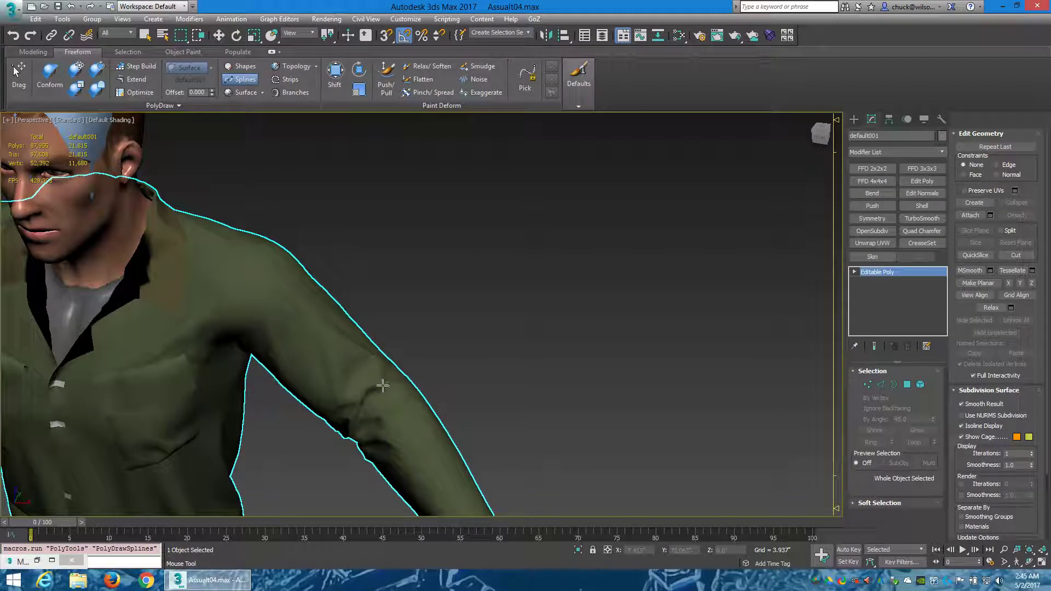
scroll(378, 377, "up", 2)
mouse_move(290, 286)
left_mouse_down()
mouse_move(254, 262)
mouse_move(286, 286)
mouse_move(369, 414)
left_mouse_up()
scroll(336, 390, "up", 3)
scroll(333, 385, "down", 3)
mouse_move(247, 284)
left_mouse_down()
mouse_move(366, 415)
mouse_move(369, 397)
mouse_move(379, 404)
mouse_move(329, 359)
left_mouse_up()
scroll(293, 316, "up", 2)
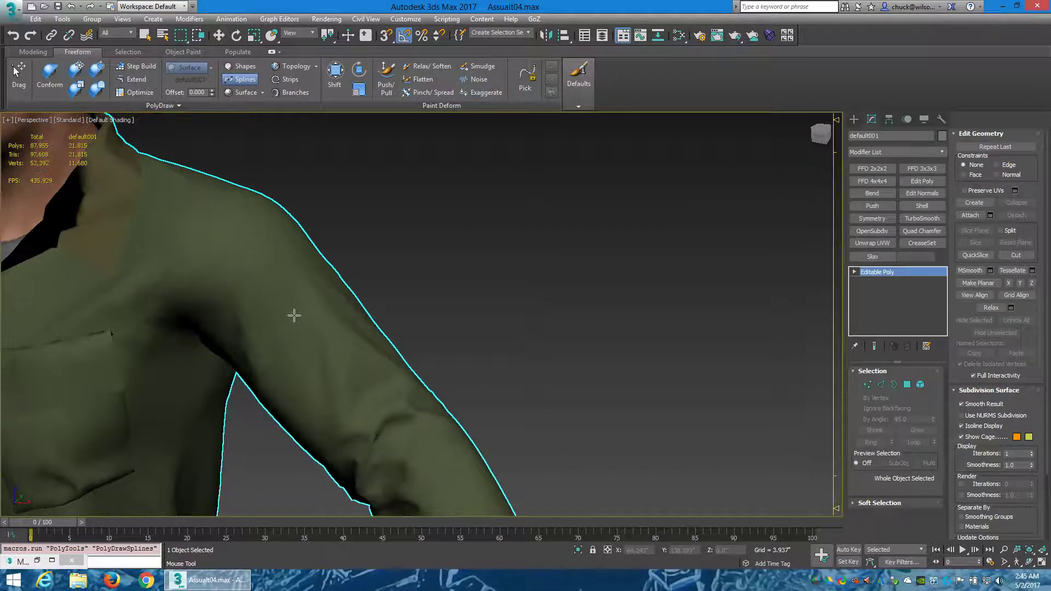
Step: Restart the PolyDraw Splines tool and draw one spline down the sleeve from the shoulder past the elbow
left_click(241, 66)
left_click(247, 81)
mouse_move(230, 221)
left_mouse_down()
mouse_move(328, 350)
mouse_move(460, 487)
mouse_move(466, 464)
left_mouse_up()
middle_click_drag(447, 437, 399, 338)
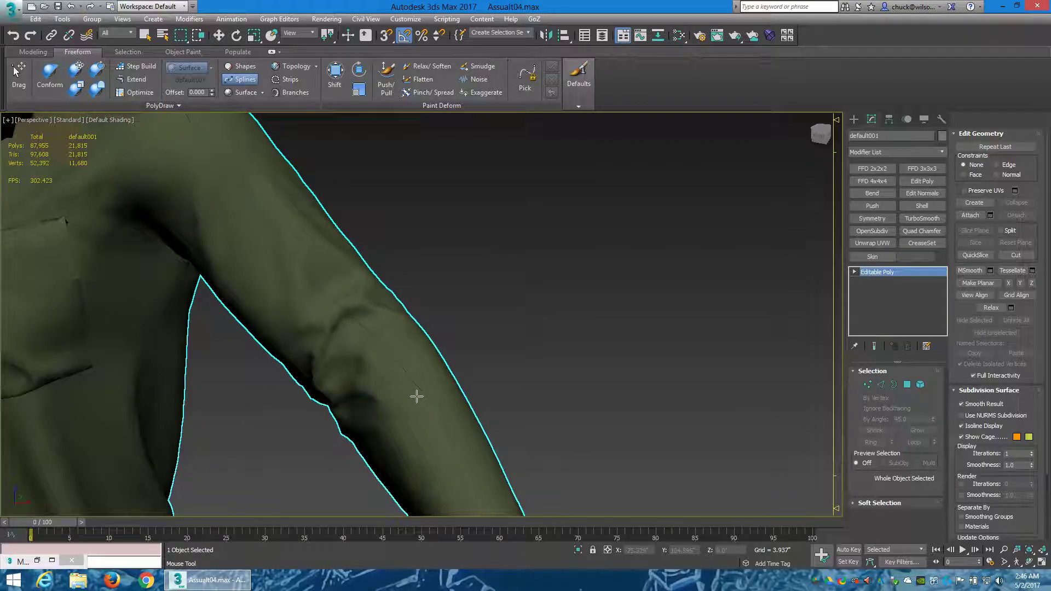
middle_click_drag(337, 323, 378, 406)
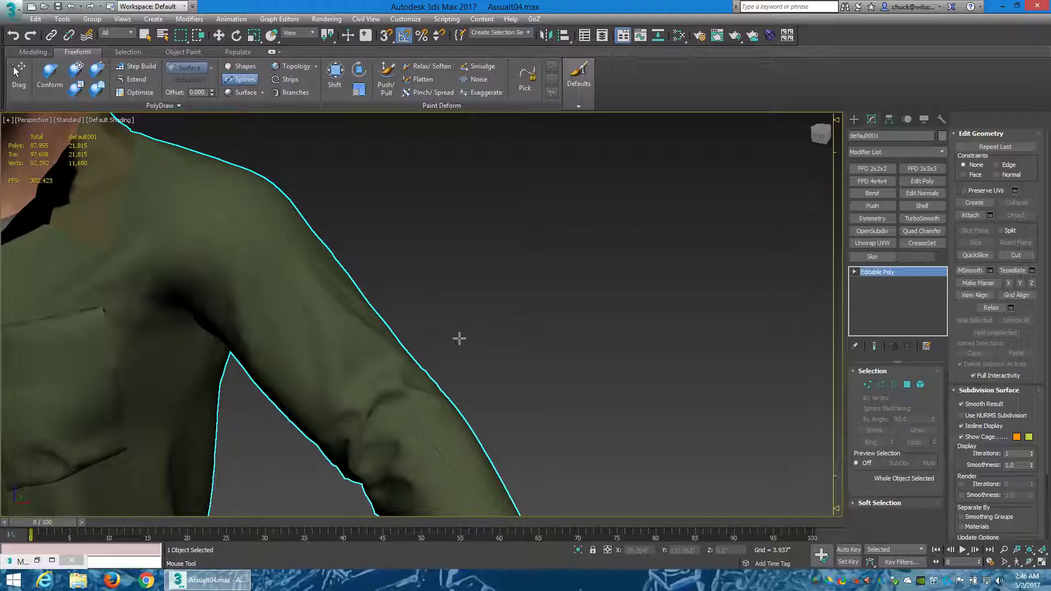
mouse_move(458, 333)
middle_mouse_down("alt")
mouse_move(469, 307)
mouse_move(461, 321)
middle_mouse_up("alt")
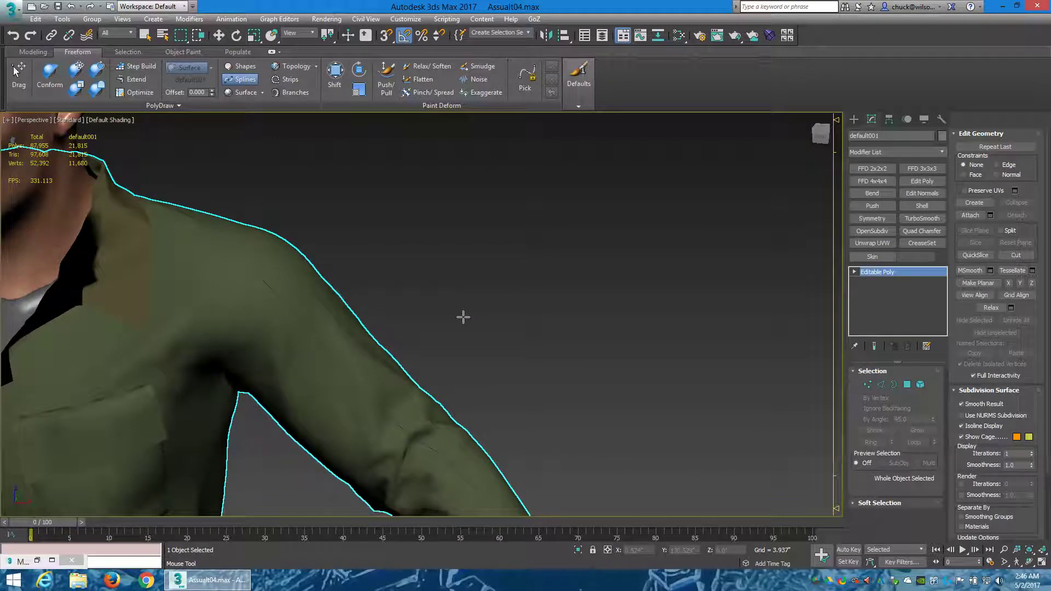
Step: Undo the last action and leave the PolyDraw Splines tool
key("ctrl+z")
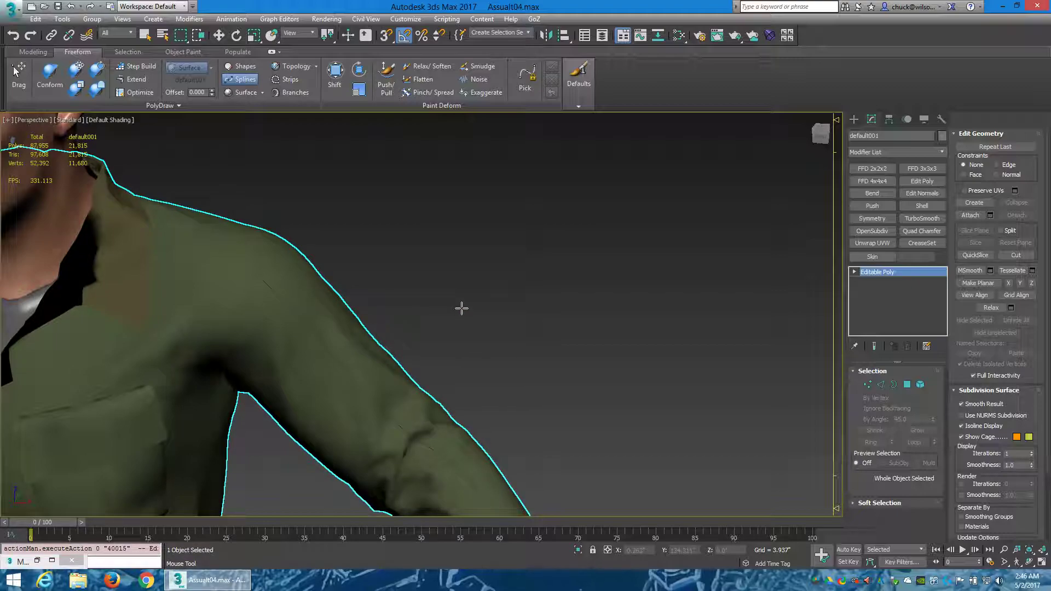
middle_click_drag(459, 317, 439, 282)
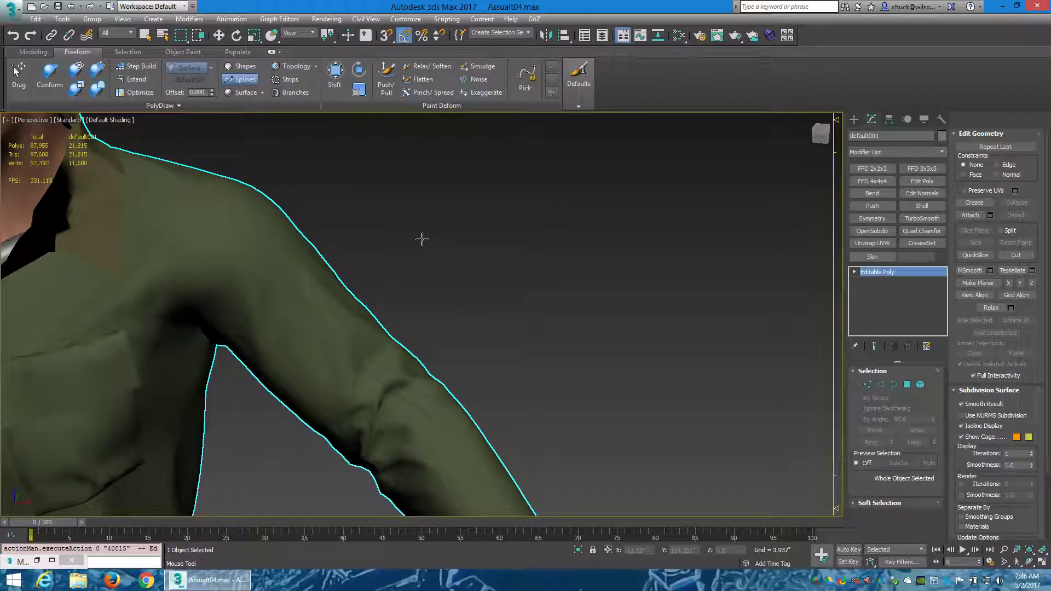
left_click(242, 80)
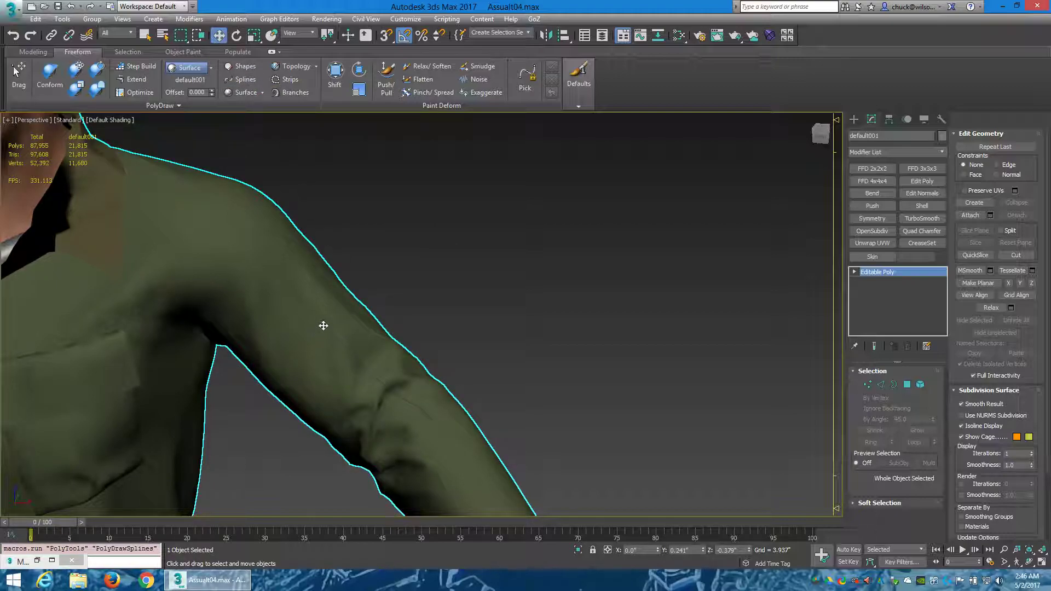
Step: Try to select the thin spline directly on the jacket sleeve
left_click(335, 337)
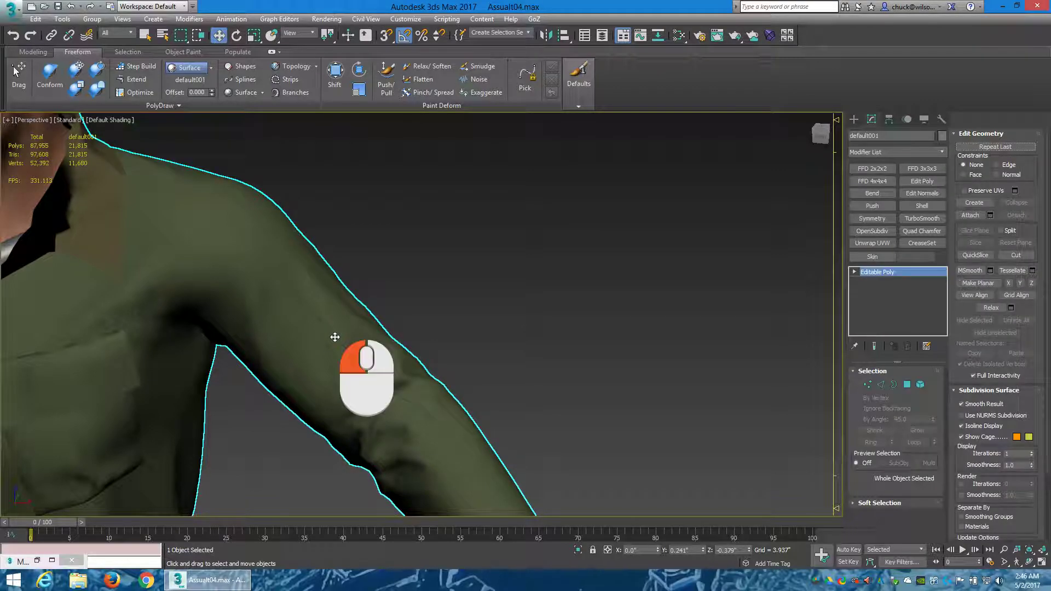
mouse_move(345, 376)
middle_mouse_down("alt")
mouse_move(362, 360)
mouse_move(351, 357)
middle_mouse_up("alt")
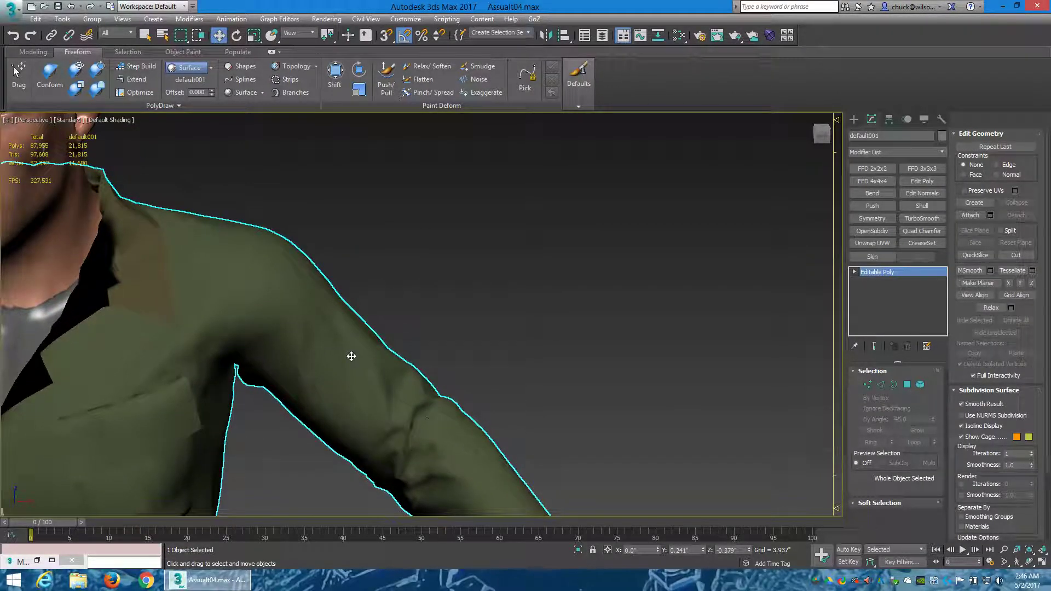
left_click(354, 350)
middle_click_drag(436, 399, 426, 378, "alt")
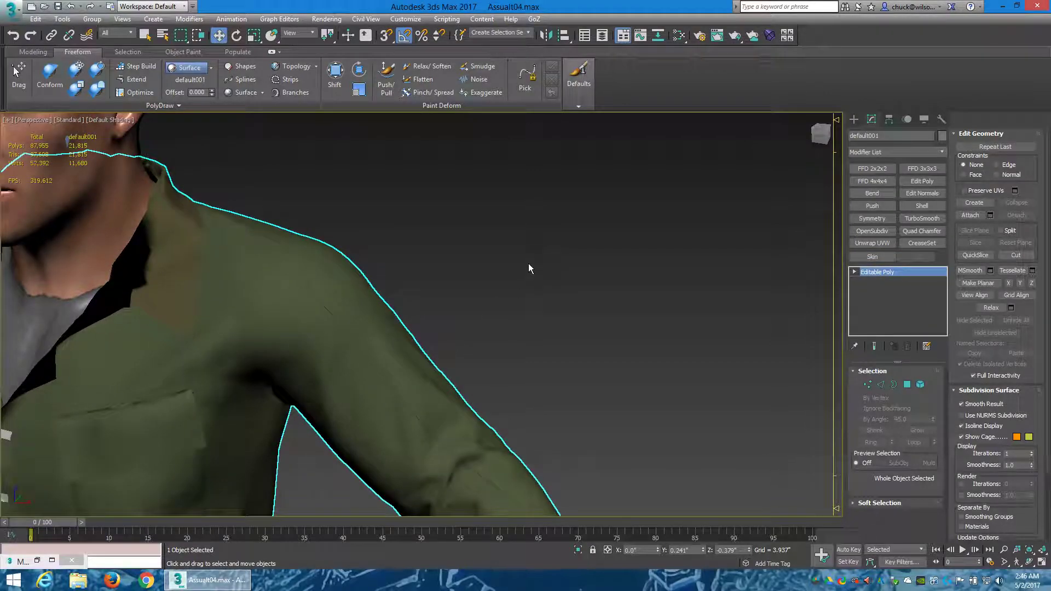
Step: Open the Layer Explorer and select the Shape001 spline by name
left_click(603, 35)
left_click_drag(731, 139, 709, 110)
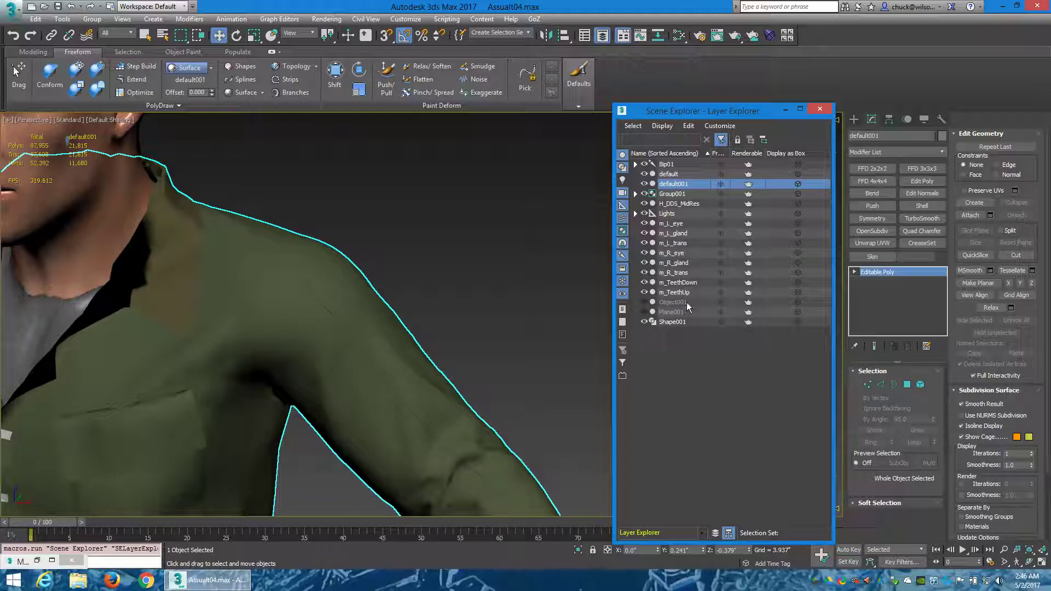
left_click(673, 323)
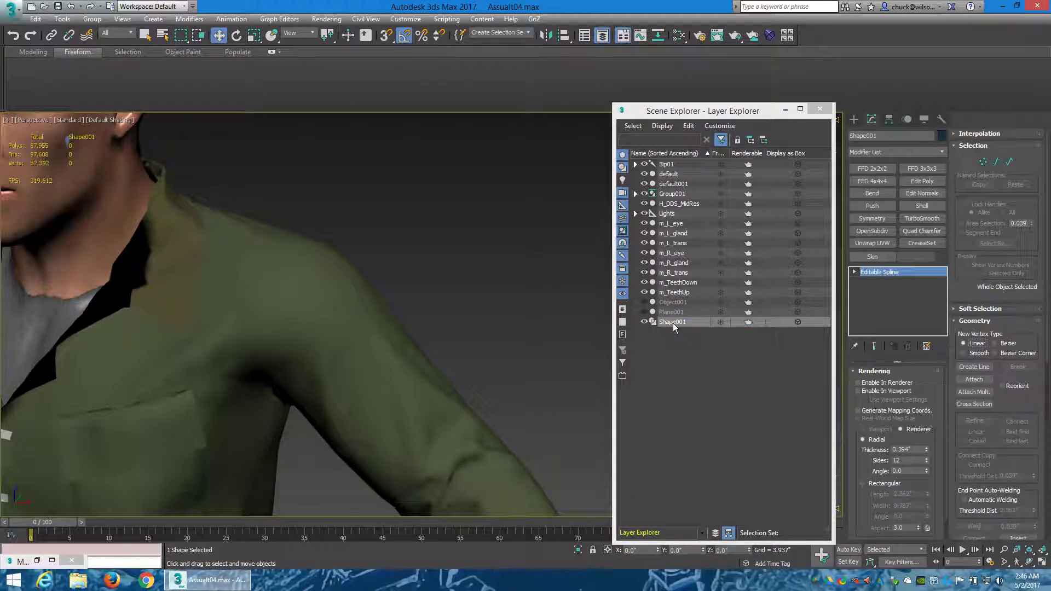
scroll(526, 386, "up", 3)
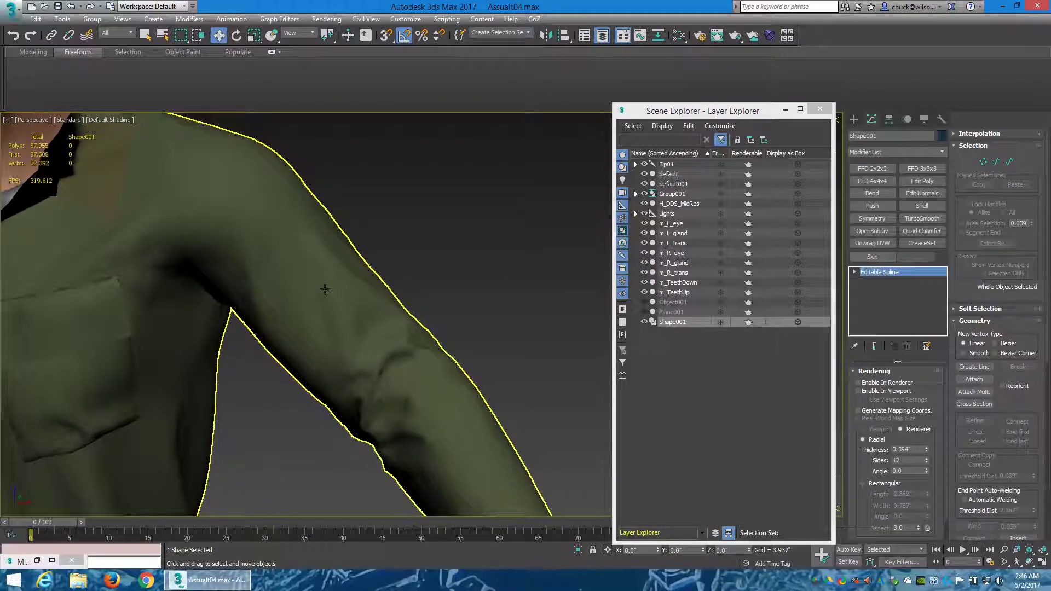
Step: Delete the selected Shape001 spline from the scene and close the Layer Explorer
scroll(379, 302, "down", 6)
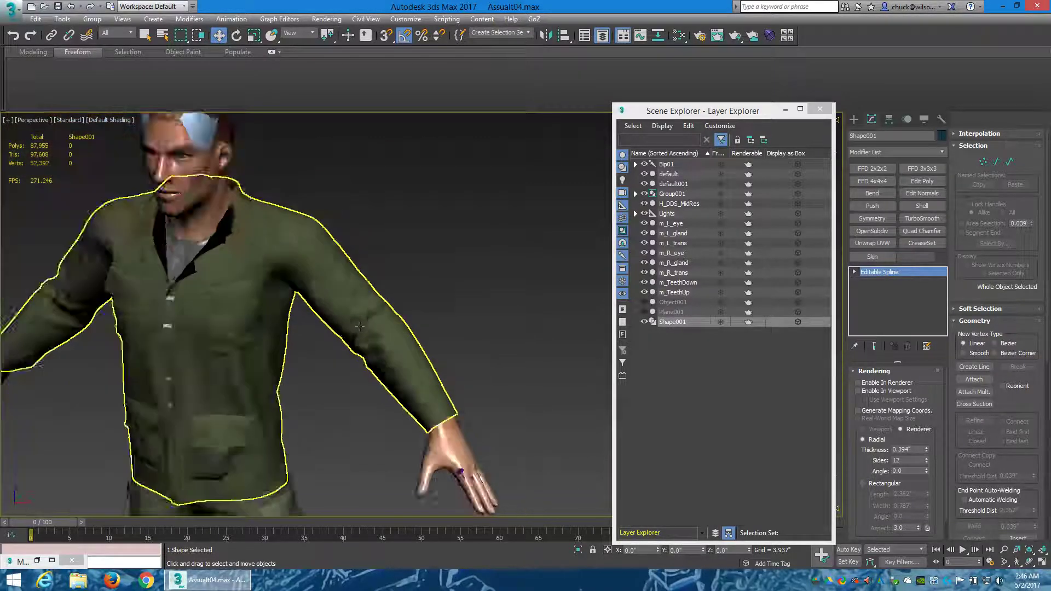
middle_click_drag(350, 432, 348, 249)
scroll(325, 360, "down", 5)
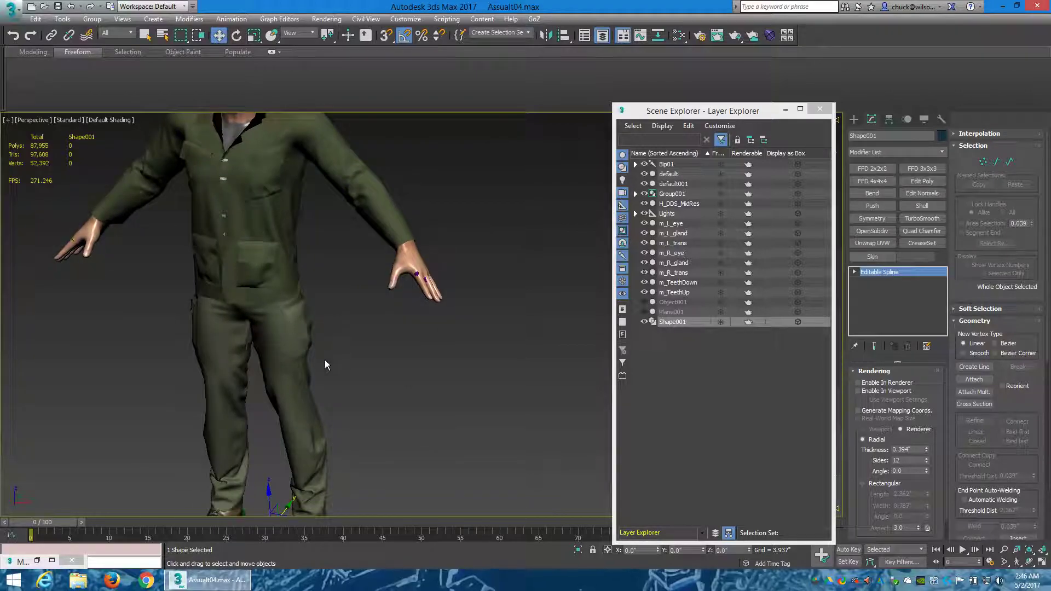
left_click_drag(288, 425, 451, 288)
left_click(357, 268)
scroll(415, 318, "up", 8)
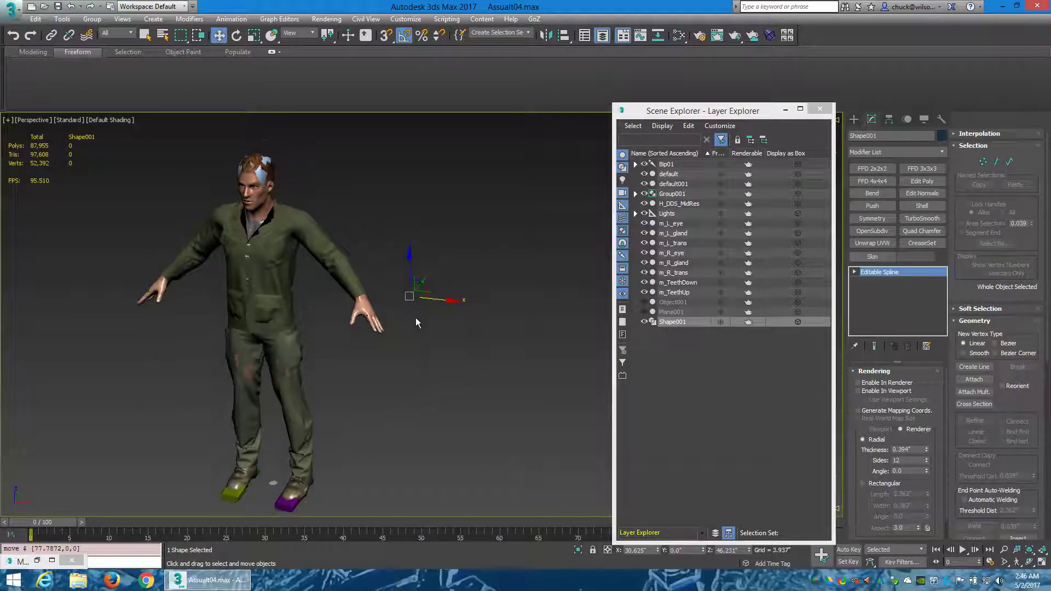
middle_click_drag(417, 424, 424, 402, "alt")
key("Delete")
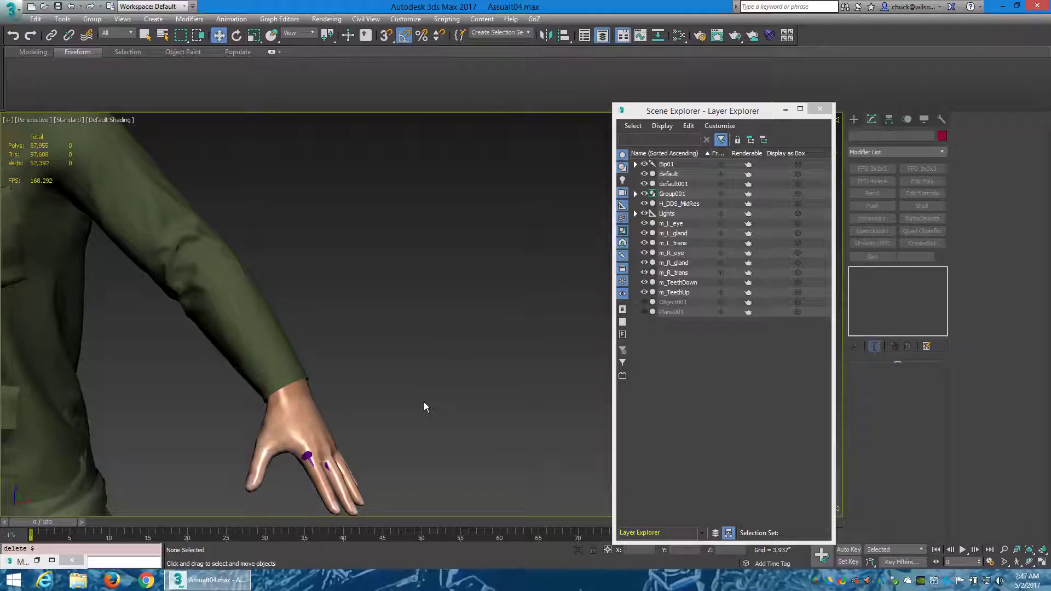
middle_click_drag(241, 455, 249, 385, "alt")
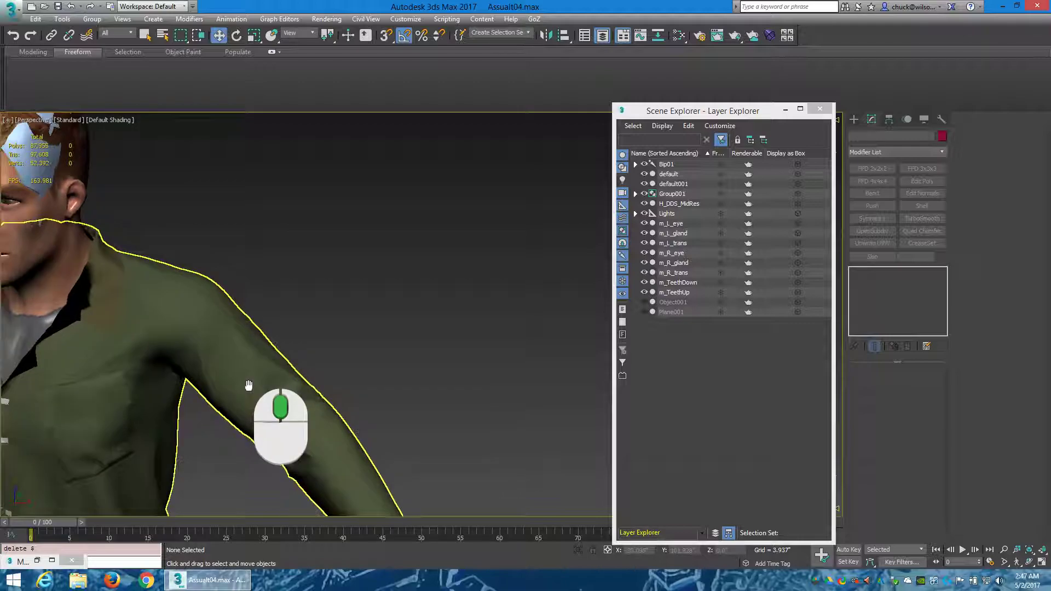
left_click(820, 108)
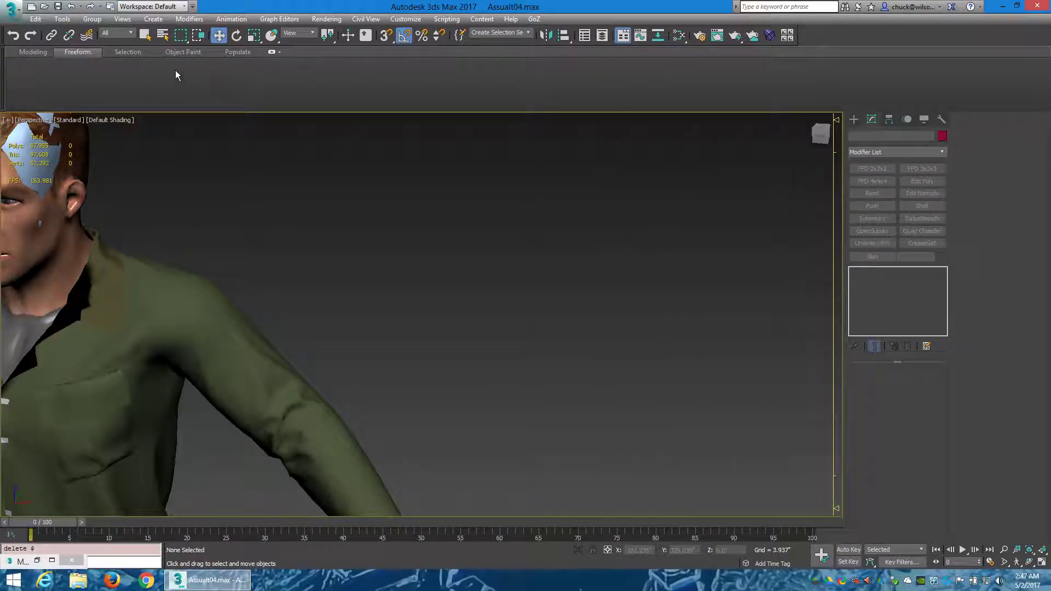
Step: Select the jacket mesh and draw one PolyDraw spline on its surface, running down the sleeve from the shoulder past the elbow
left_click(229, 366)
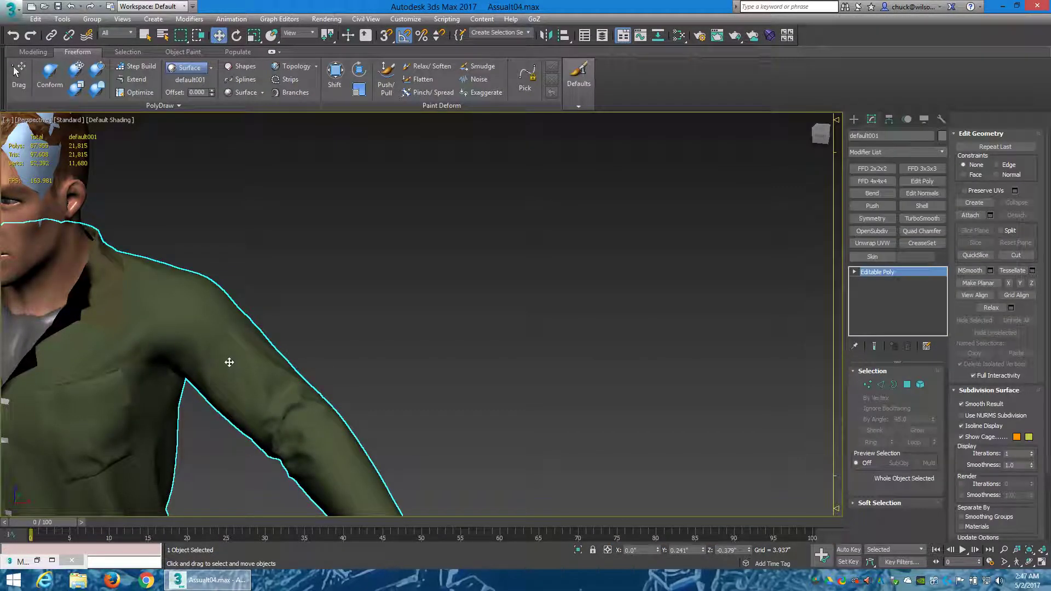
left_click(185, 68)
left_click(244, 83)
mouse_move(201, 296)
left_mouse_down()
mouse_move(230, 352)
mouse_move(324, 452)
left_mouse_up()
left_click_drag(217, 343, 322, 455)
left_click_drag(250, 375, 321, 434)
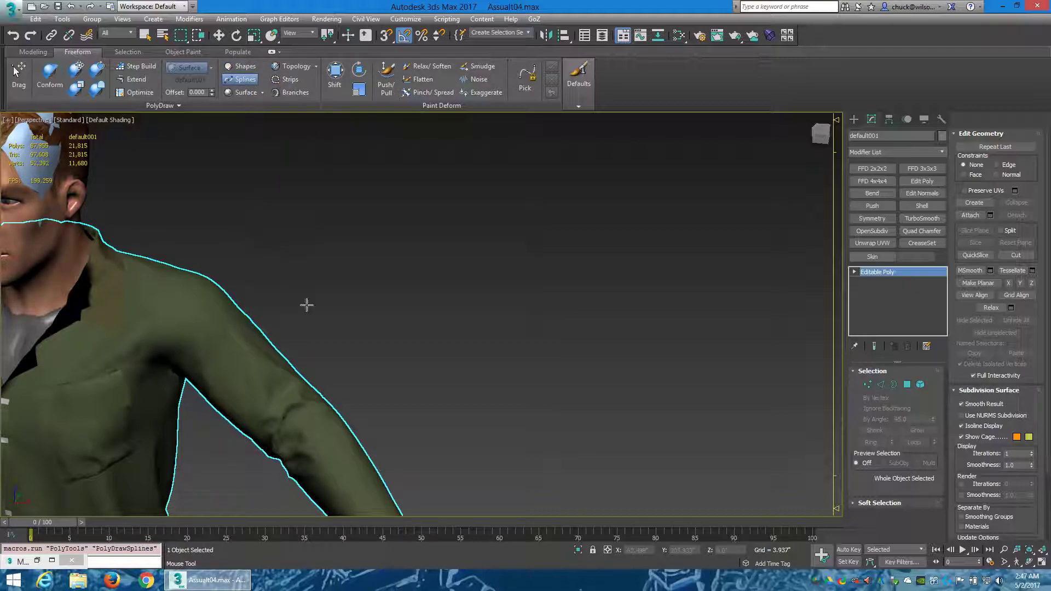
left_click_drag(250, 358, 359, 484)
left_click(244, 82)
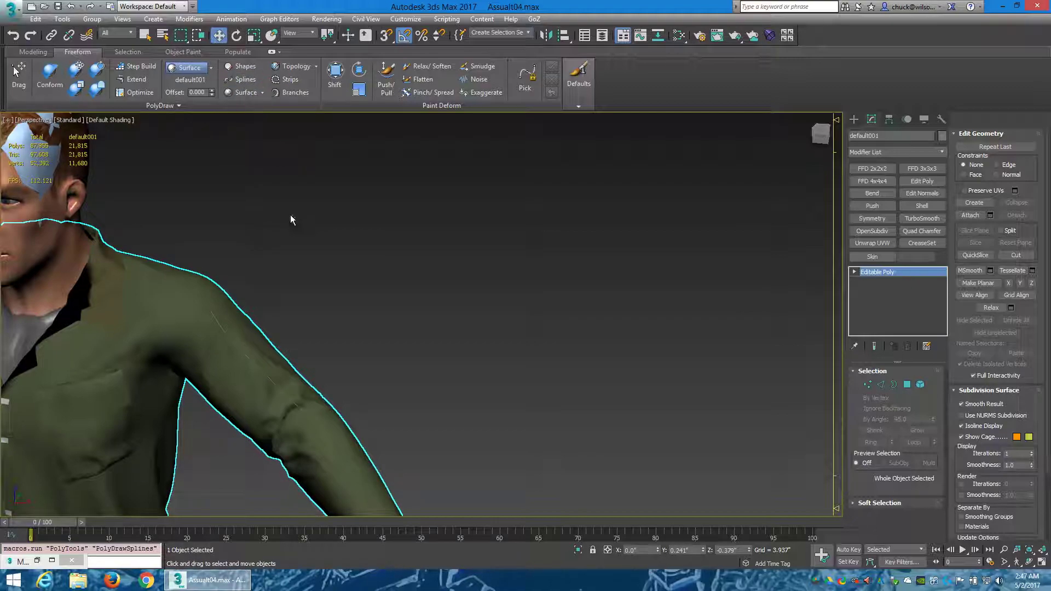
Step: Select the new sleeve spline, enable its rendering in the viewport, and inspect it on the arm
left_click(304, 414)
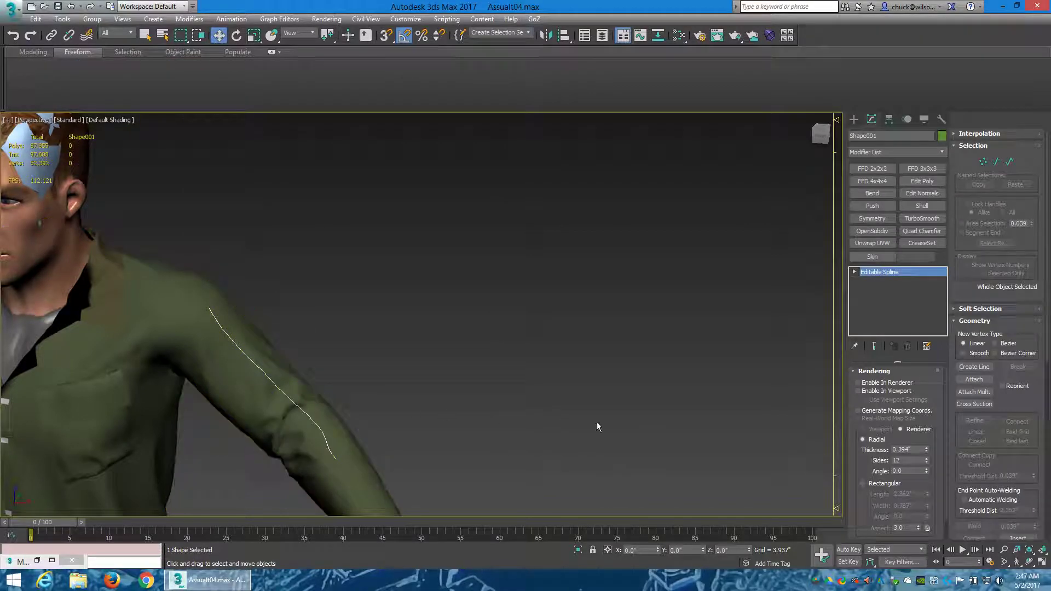
left_click(858, 391)
middle_click_drag(277, 404, 333, 371)
scroll(276, 390, "down", 4)
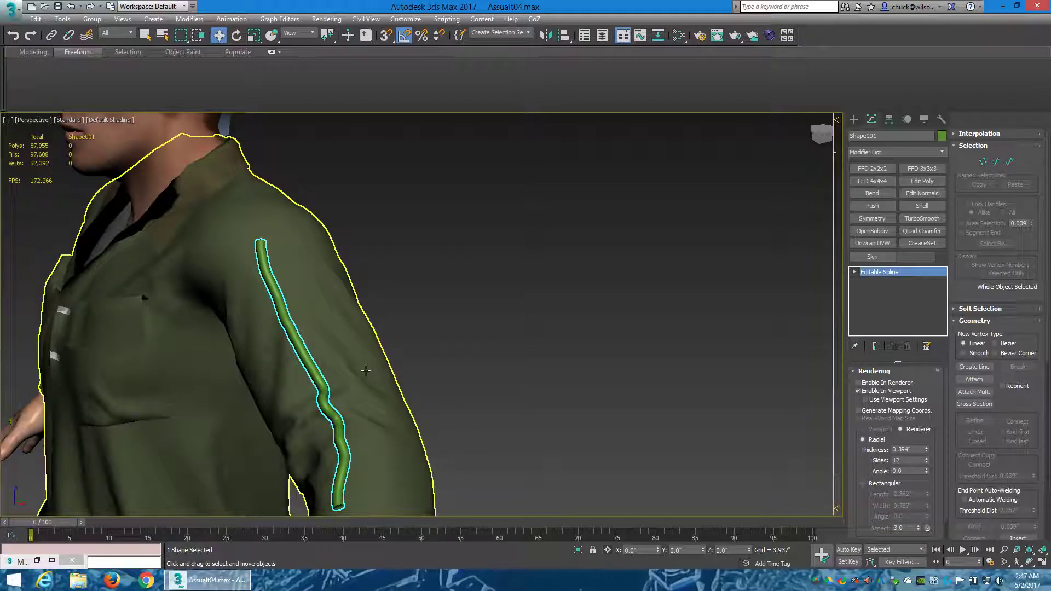